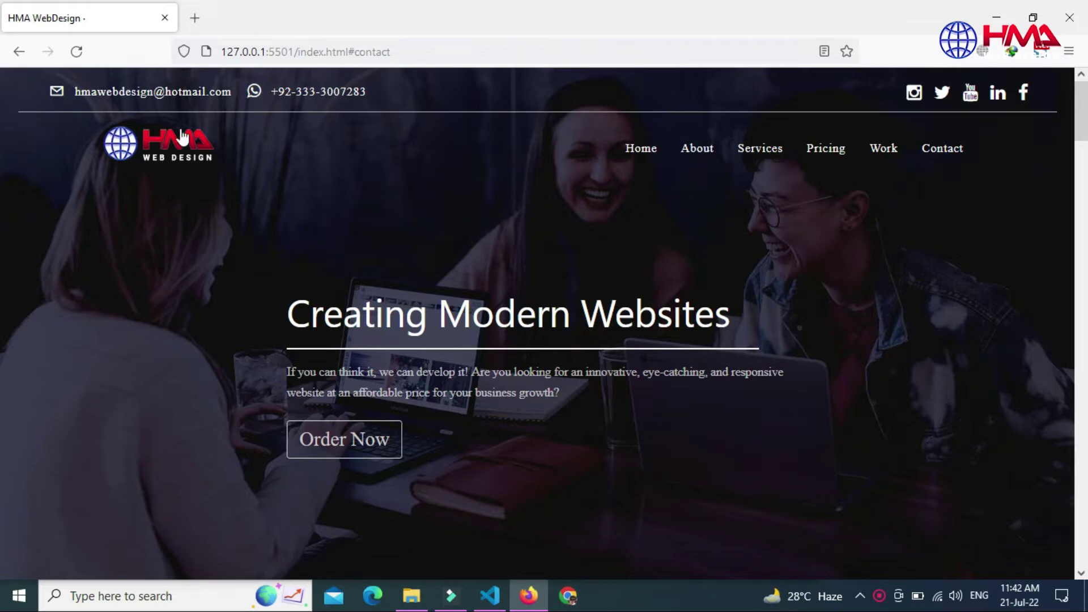
- Reload 127.0.0.1:5501/index.html to show the 'Creating Modern Websites' hero with Order Now
{"action": "left_click", "coordinate": [76, 52]}
- Scroll past the hero and About Us to the Basic $15, Standard $50 and Premium $100 cards
{"action": "scroll", "coordinate": [1076, 129], "scroll_direction": "down", "scroll_amount": 2}
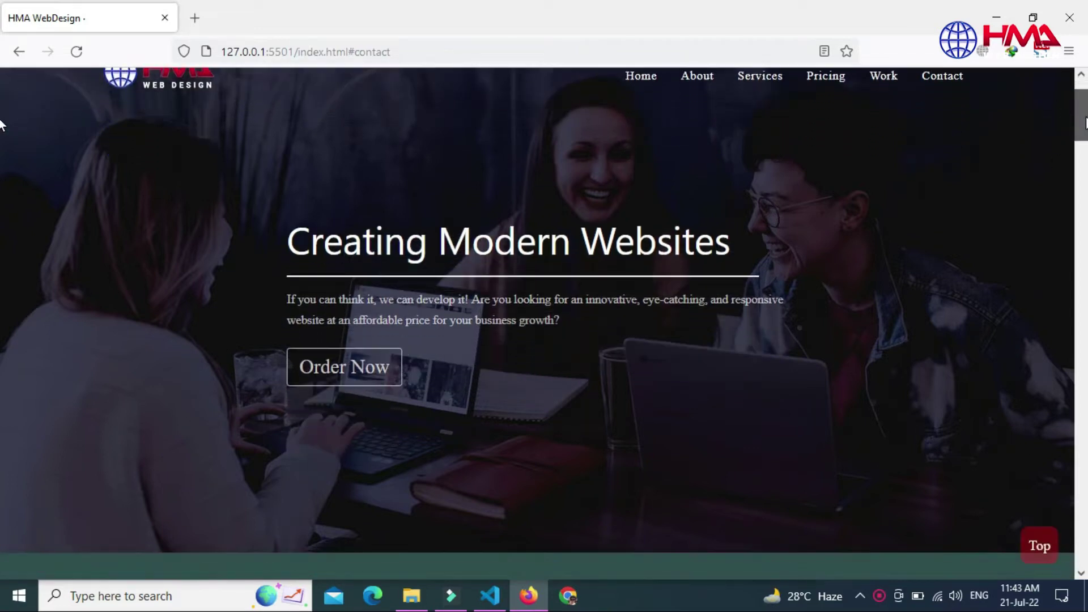
{"action": "left_click_drag", "start_coordinate": [1085, 122], "coordinate": [1085, 144]}
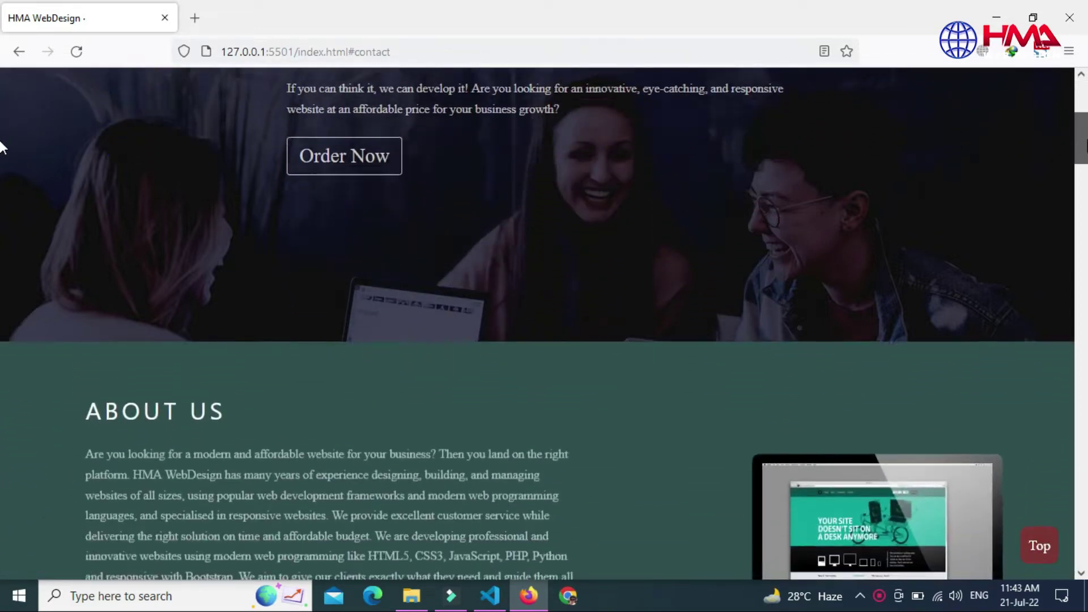
{"action": "left_click_drag", "start_coordinate": [1, 148], "coordinate": [2, 358]}
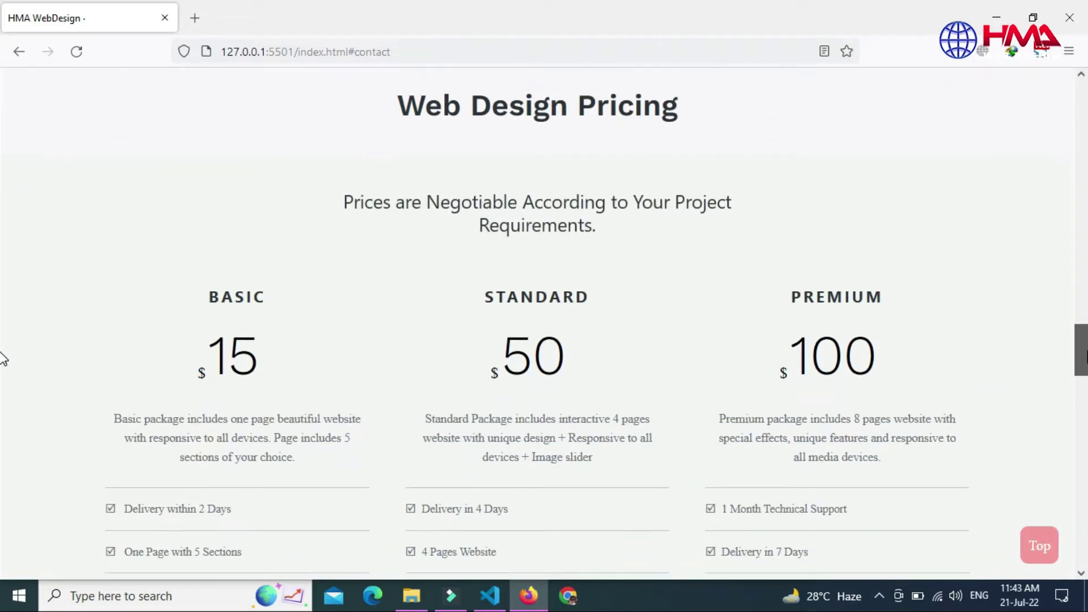
- Collapse Web Design Pricing, then expand and collapse Email Template Pricing
{"action": "left_click", "coordinate": [624, 120]}
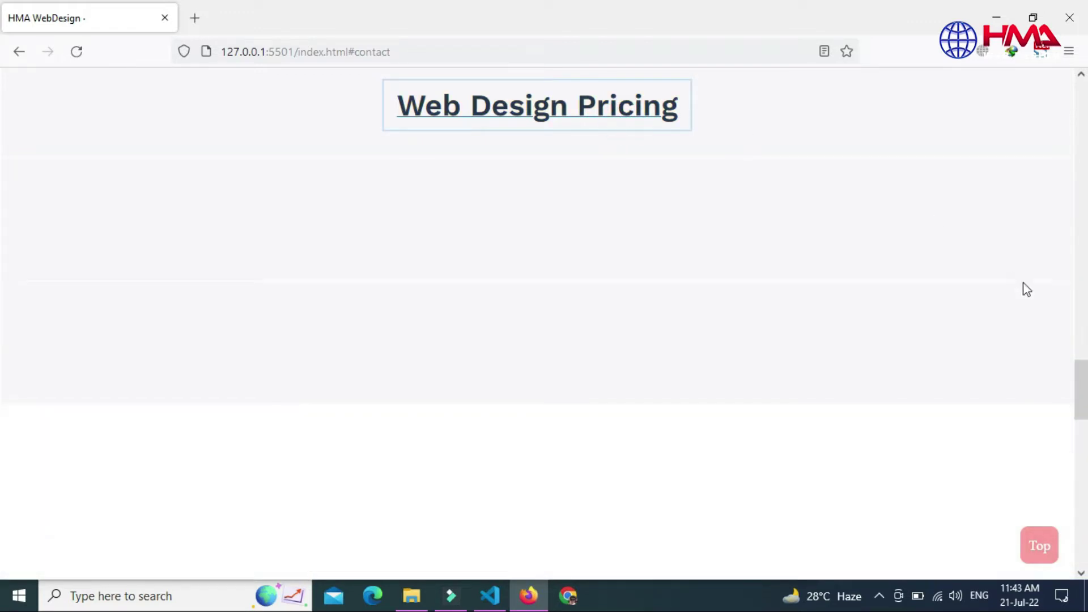
{"action": "scroll", "coordinate": [2, 369], "scroll_direction": "down", "scroll_amount": 5}
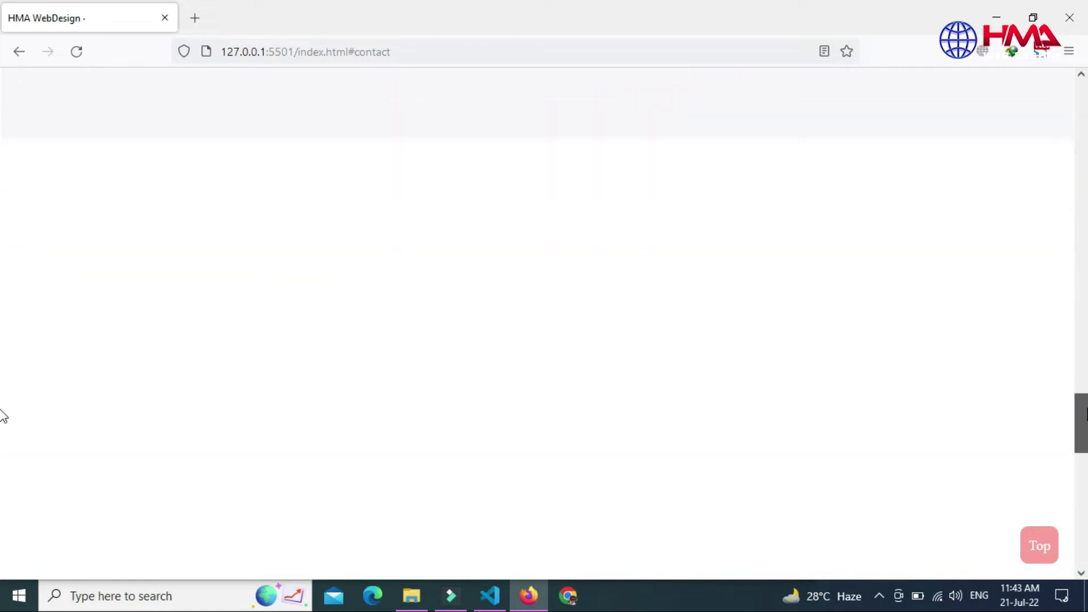
{"action": "scroll", "coordinate": [2, 368], "scroll_direction": "up", "scroll_amount": 3}
{"action": "scroll", "coordinate": [2, 378], "scroll_direction": "down", "scroll_amount": 1}
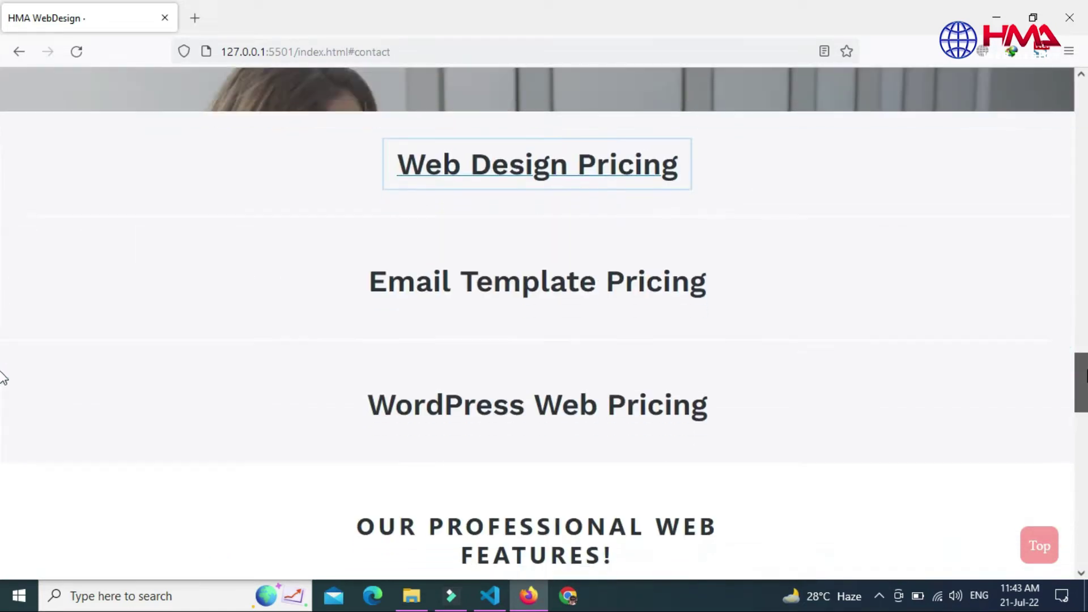
{"action": "left_click", "coordinate": [643, 264]}
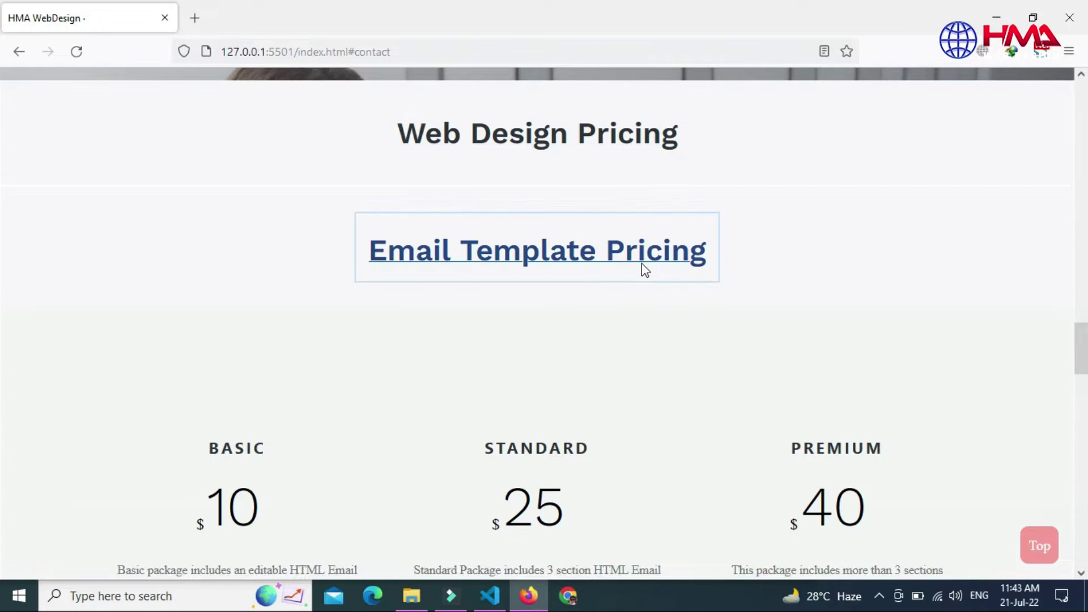
{"action": "left_click", "coordinate": [642, 264]}
- Toggle open WordPress Web Pricing and scroll down to the Contact message form
{"action": "scroll", "coordinate": [2, 396], "scroll_direction": "down", "scroll_amount": 2}
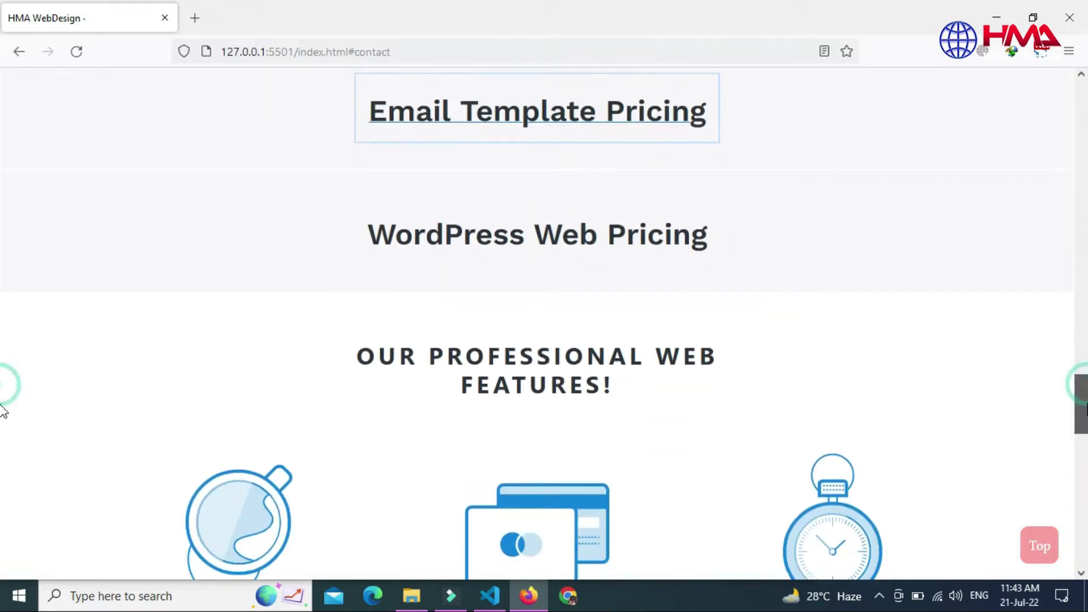
{"action": "left_click", "coordinate": [606, 222]}
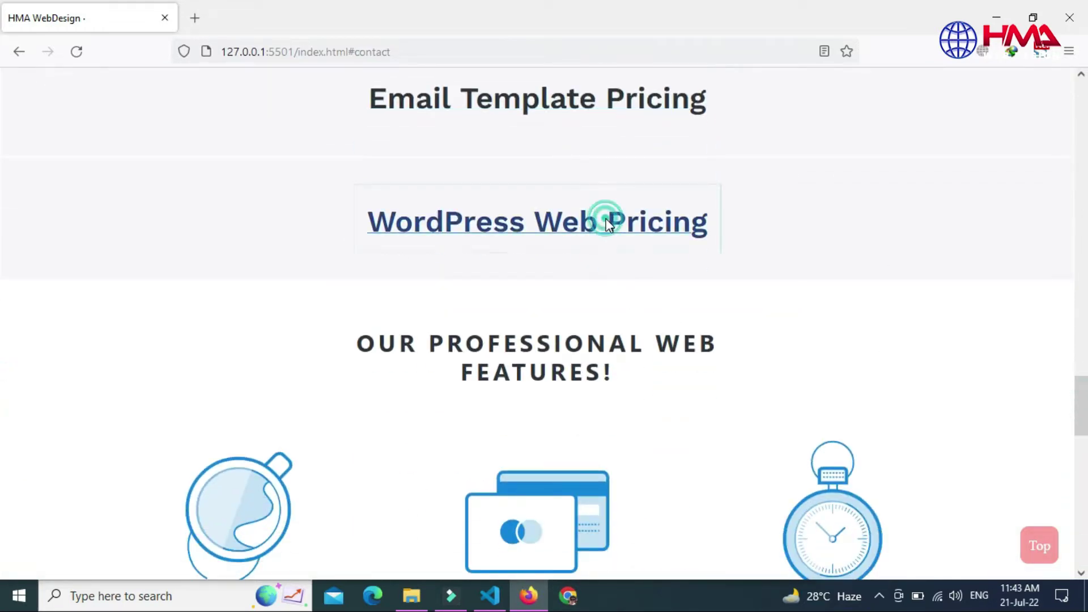
{"action": "left_click", "coordinate": [606, 223]}
{"action": "scroll", "coordinate": [2, 487], "scroll_direction": "down", "scroll_amount": 4}
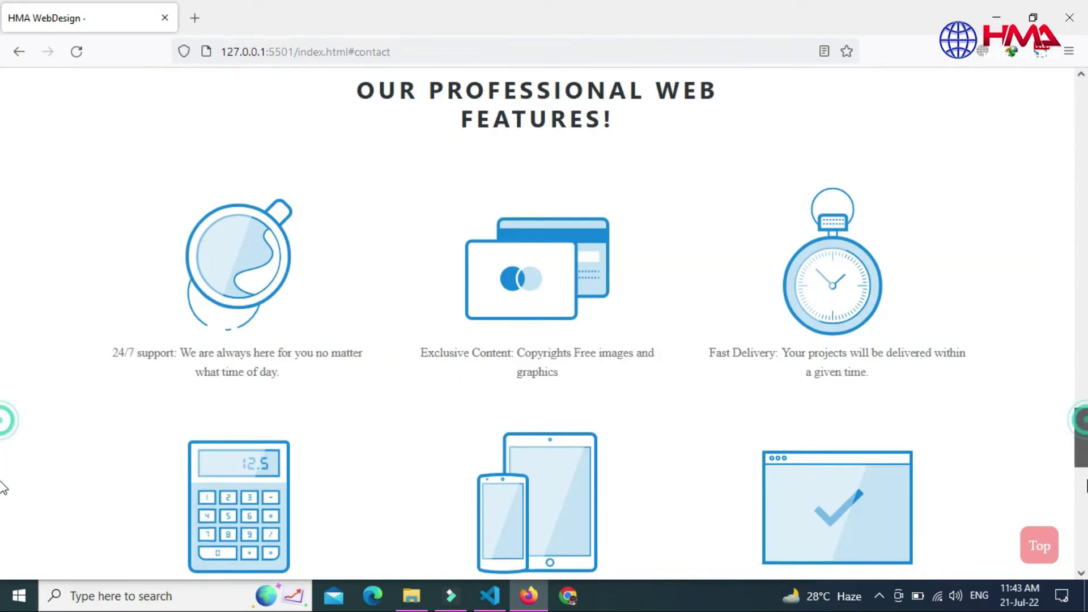
{"action": "scroll", "coordinate": [2, 493], "scroll_direction": "down", "scroll_amount": 8}
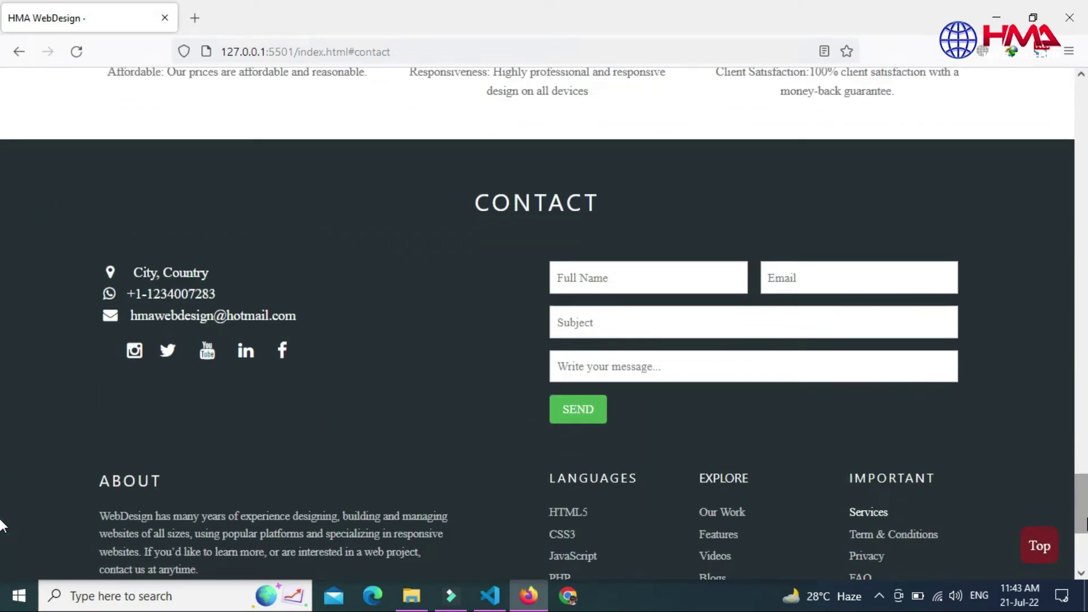
- Scroll through the Contact section and footer, then use the Top button to return to the hero
{"action": "scroll", "coordinate": [1, 524], "scroll_direction": "down", "scroll_amount": 1}
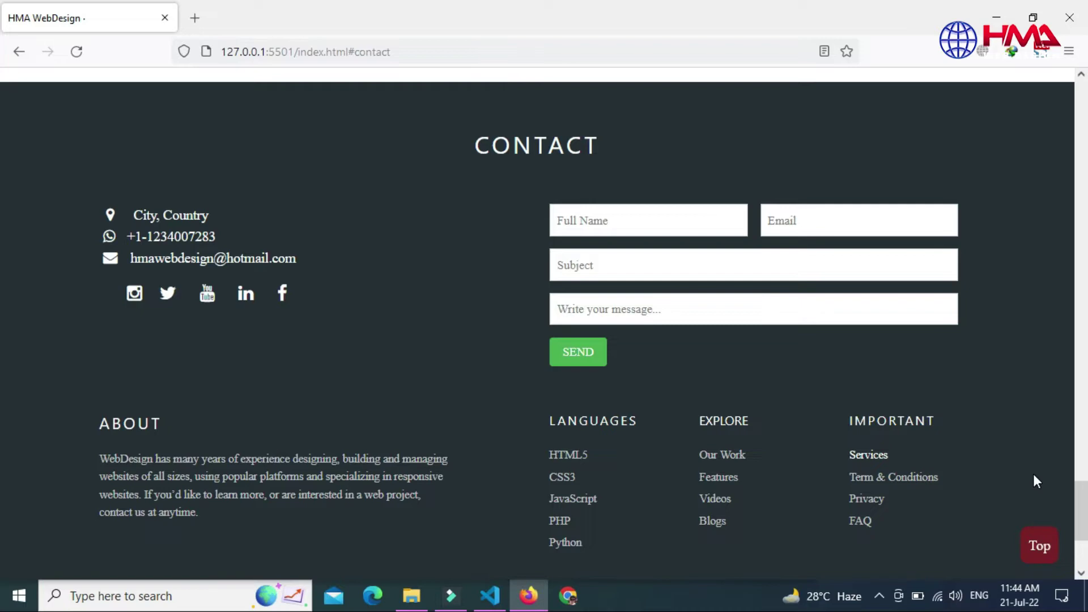
{"action": "left_click", "coordinate": [1040, 547]}
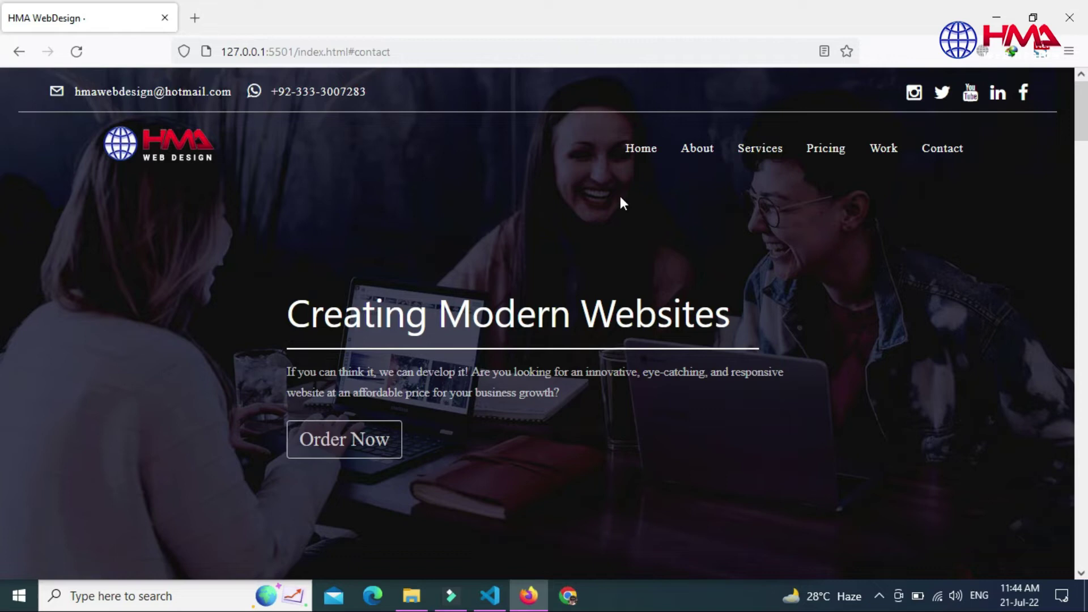
- Jump to the About Us, Services and Pricing sections via the nav, returning to the top each time
{"action": "left_click", "coordinate": [697, 149]}
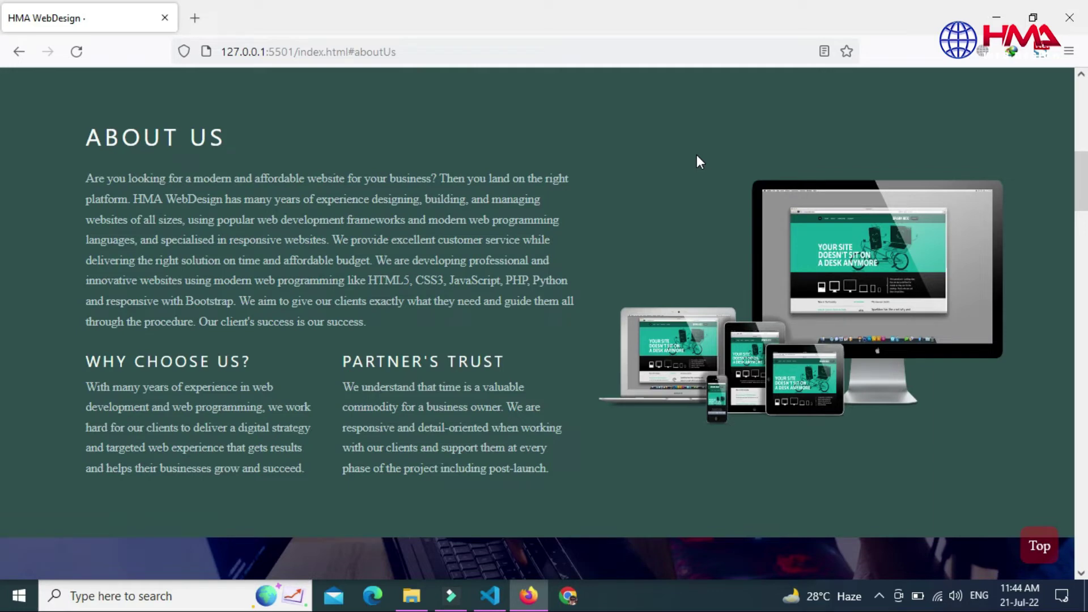
{"action": "left_click", "coordinate": [1039, 545]}
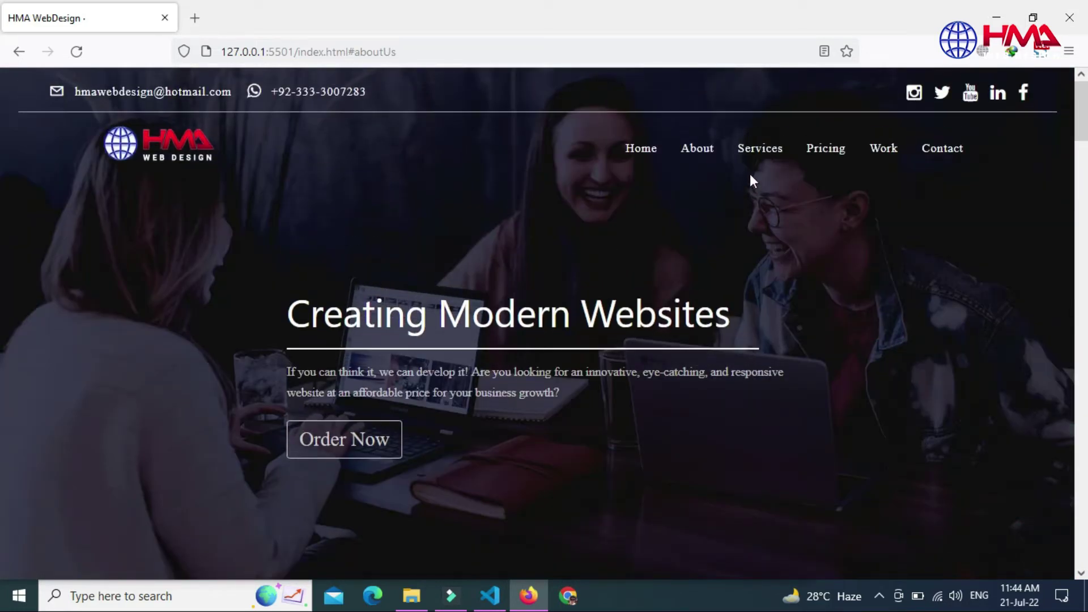
{"action": "left_click", "coordinate": [754, 150]}
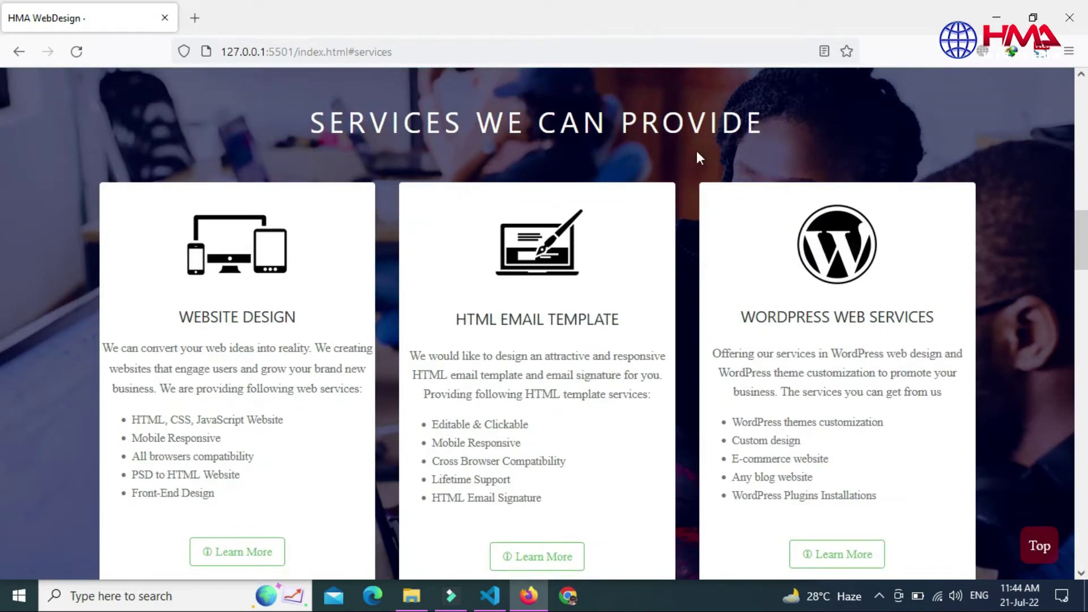
{"action": "left_click", "coordinate": [1040, 546]}
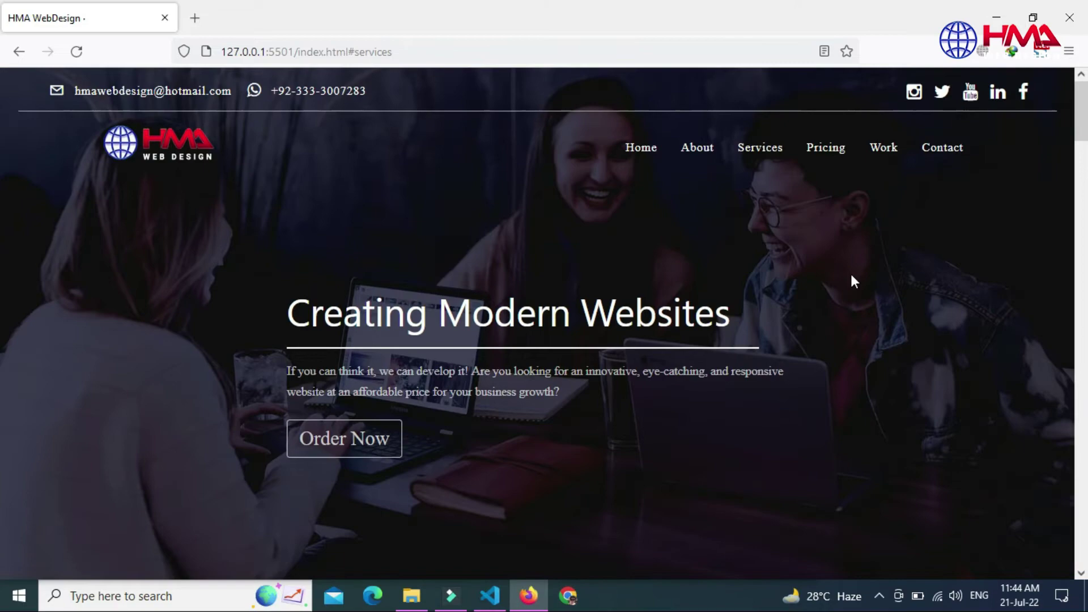
{"action": "left_click", "coordinate": [816, 150]}
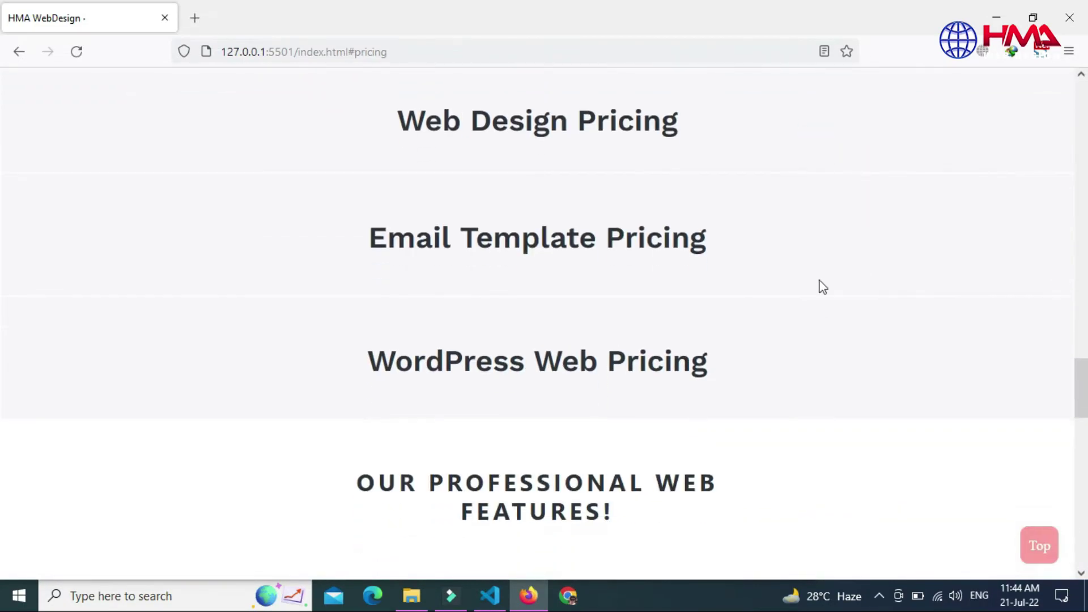
{"action": "left_click", "coordinate": [1039, 546]}
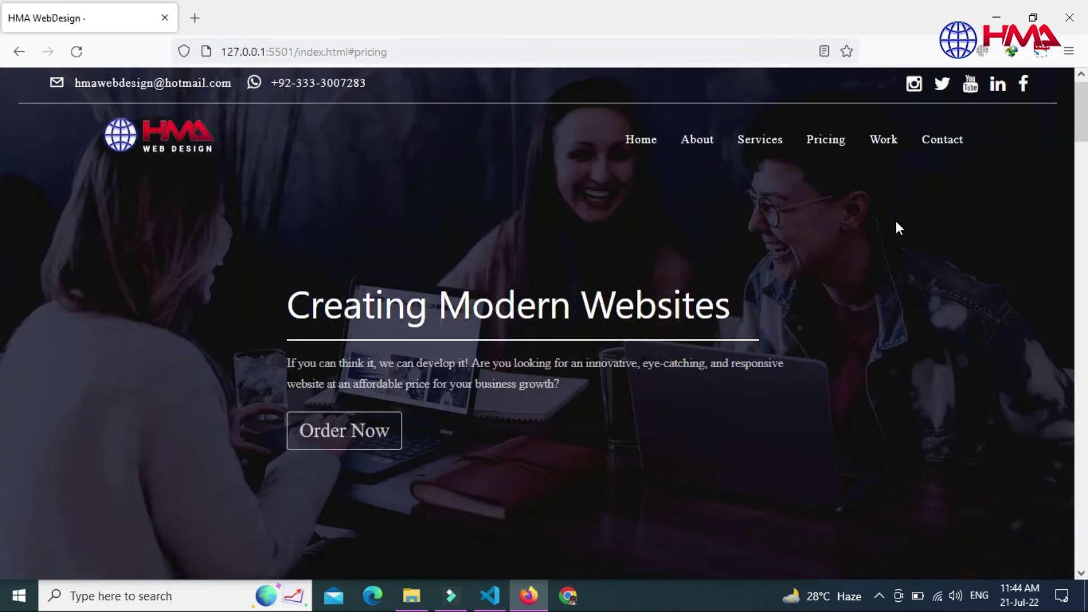
- Jump to Our Work Samples, back to the top, then to the Contact section
{"action": "left_click", "coordinate": [887, 148]}
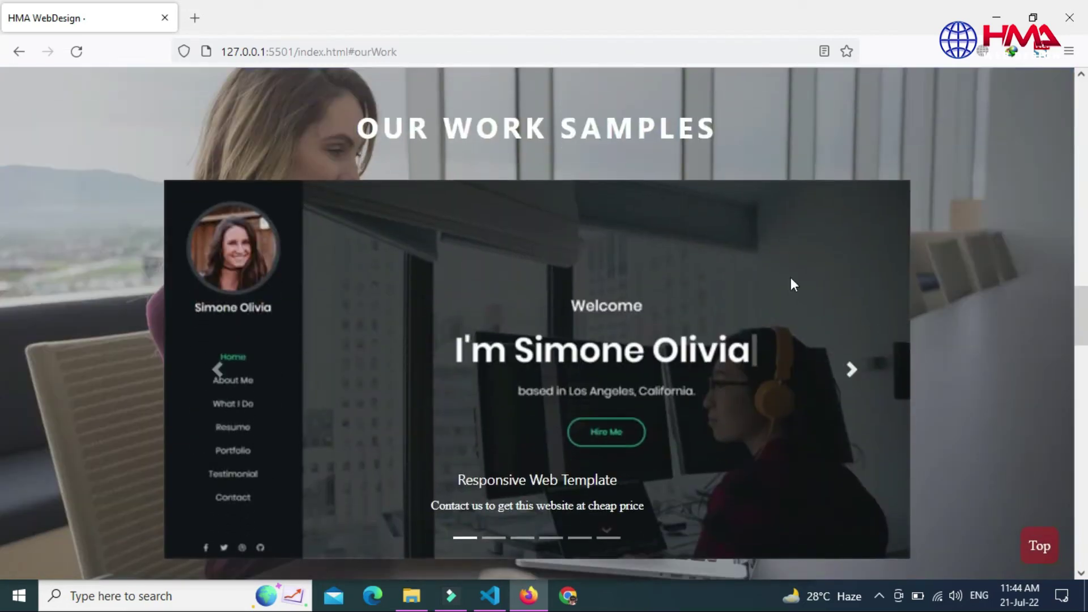
{"action": "left_click", "coordinate": [1039, 546]}
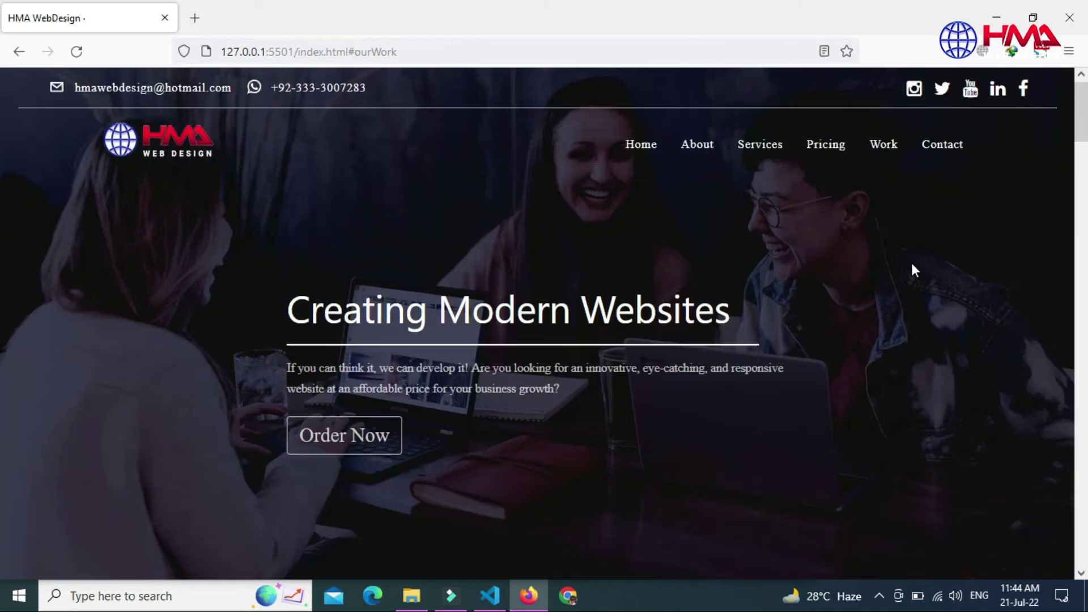
{"action": "left_click", "coordinate": [932, 151]}
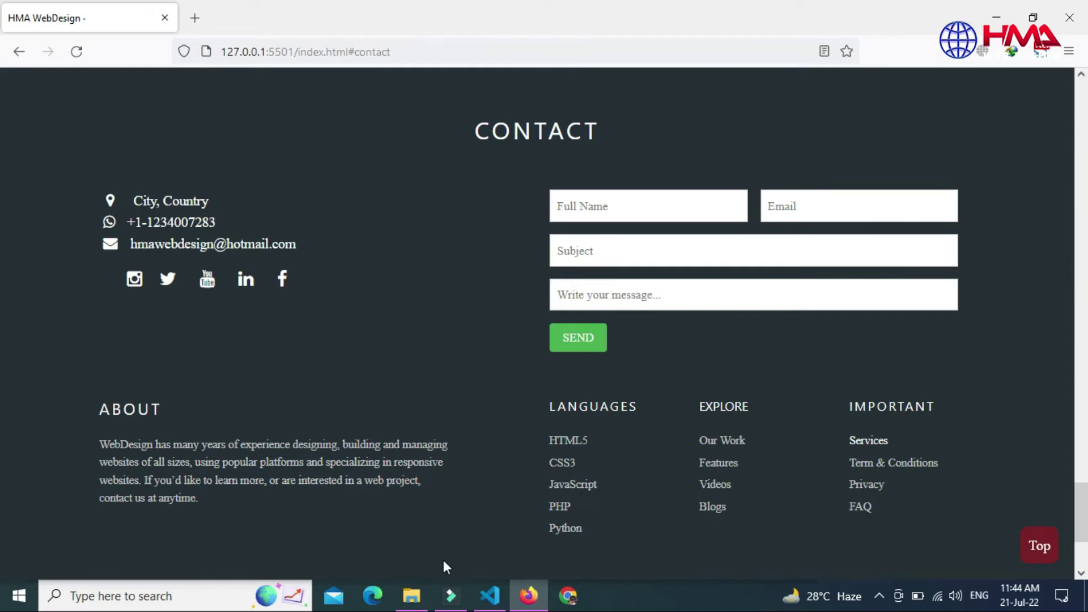
- In VS Code, highlight the opening PHP mail code lines and point out the PHP tag on line 2
{"action": "left_click", "coordinate": [491, 598]}
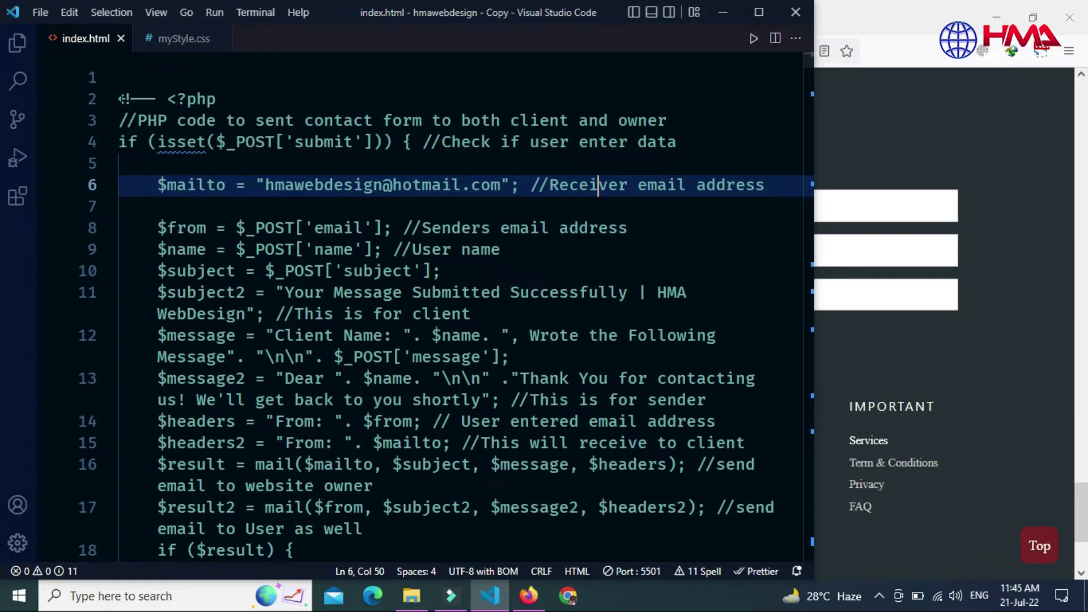
{"action": "left_click_drag", "start_coordinate": [121, 99], "coordinate": [363, 528]}
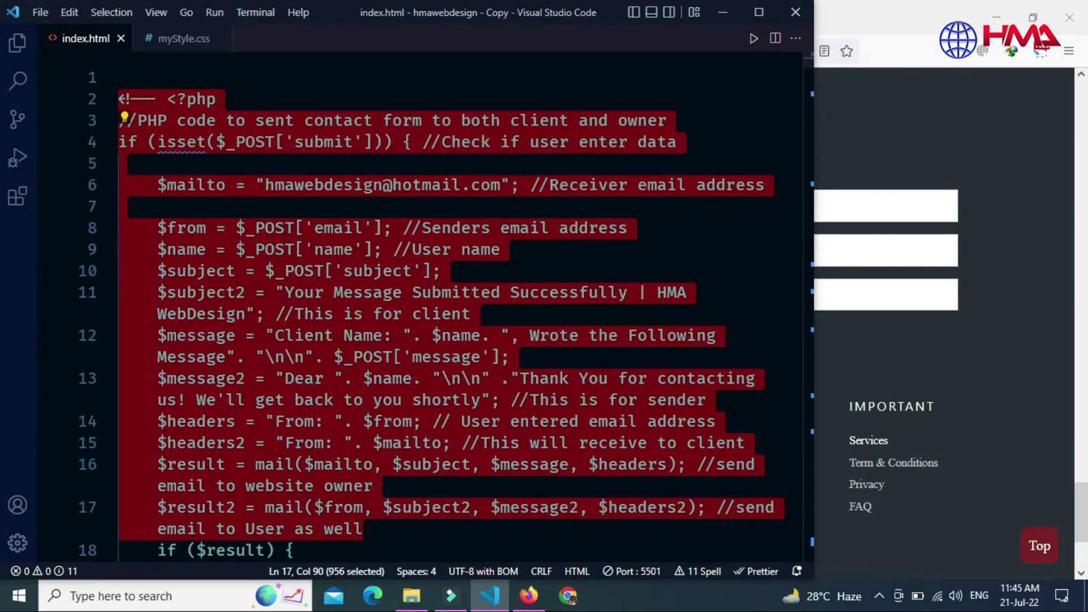
{"action": "left_click", "coordinate": [435, 527]}
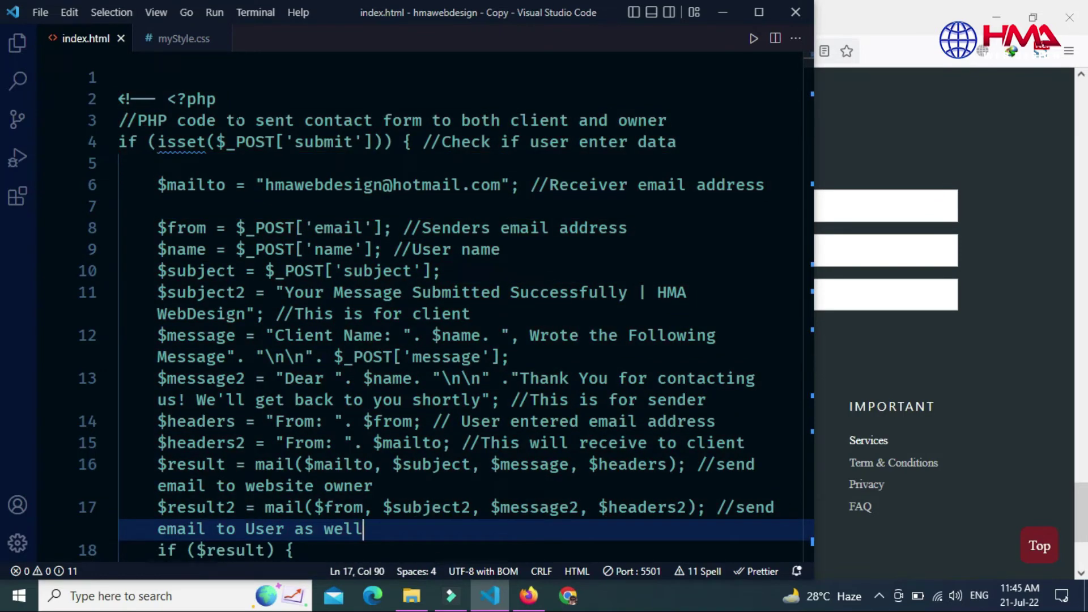
{"action": "left_click", "coordinate": [228, 103]}
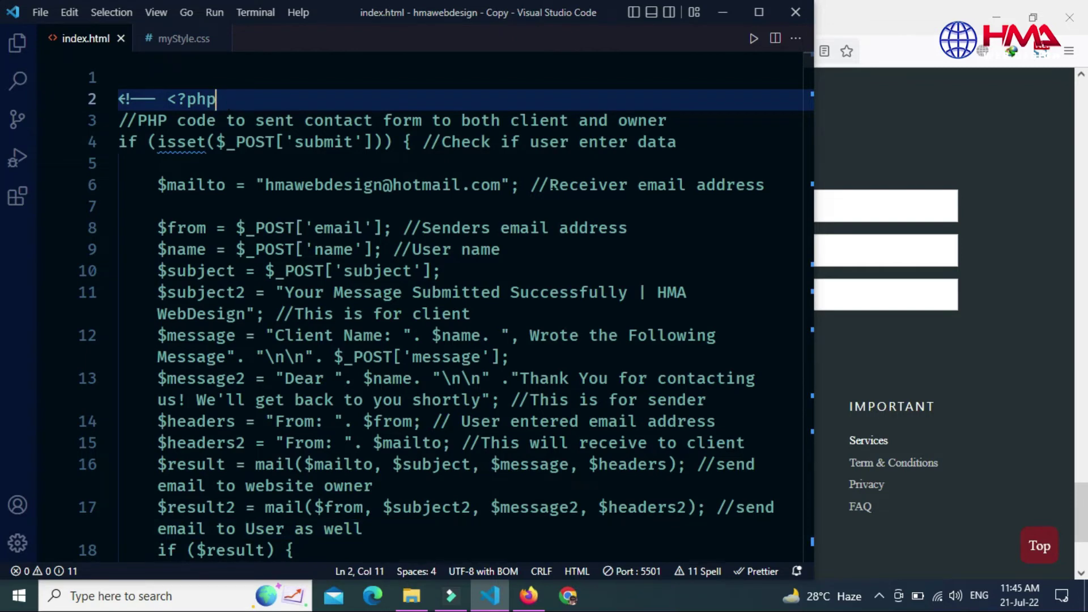
- Highlight the receiver email address comment and value on line 6
{"action": "left_click_drag", "start_coordinate": [549, 185], "coordinate": [756, 185]}
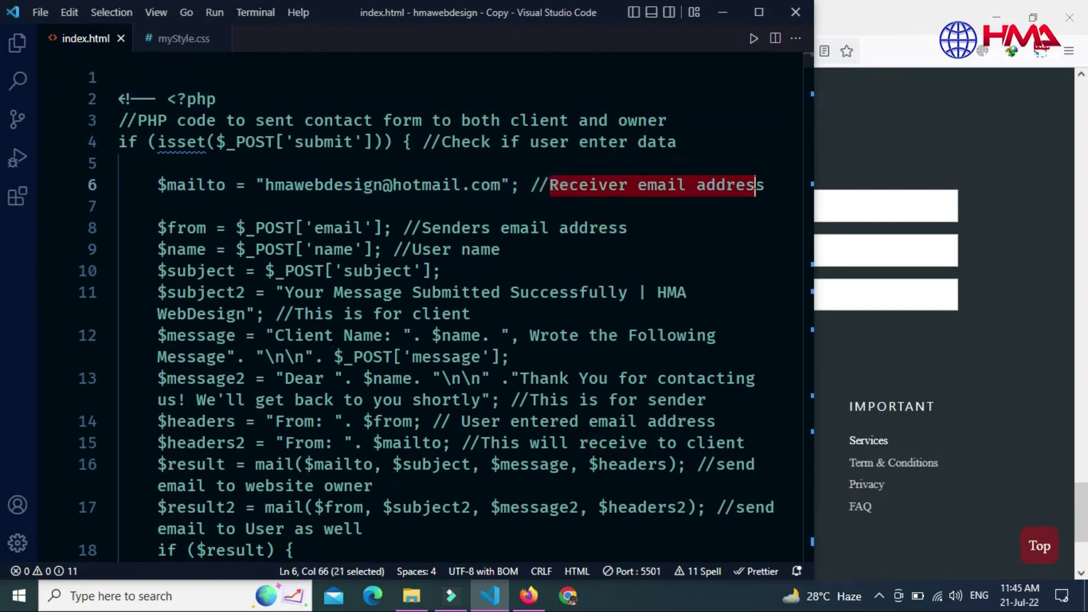
{"action": "left_click", "coordinate": [246, 205]}
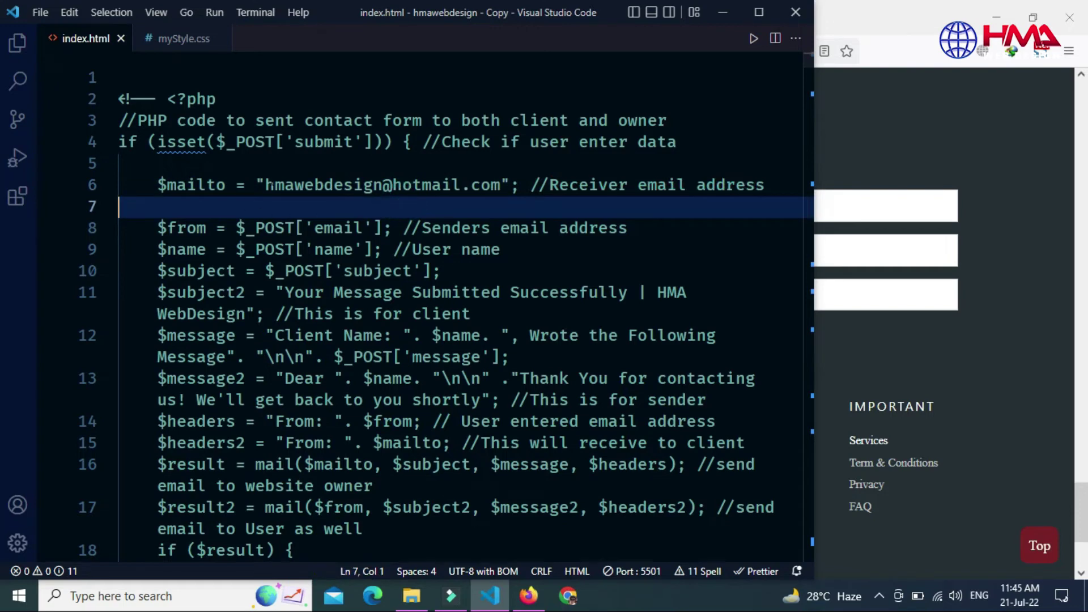
{"action": "left_click_drag", "start_coordinate": [266, 185], "coordinate": [480, 185]}
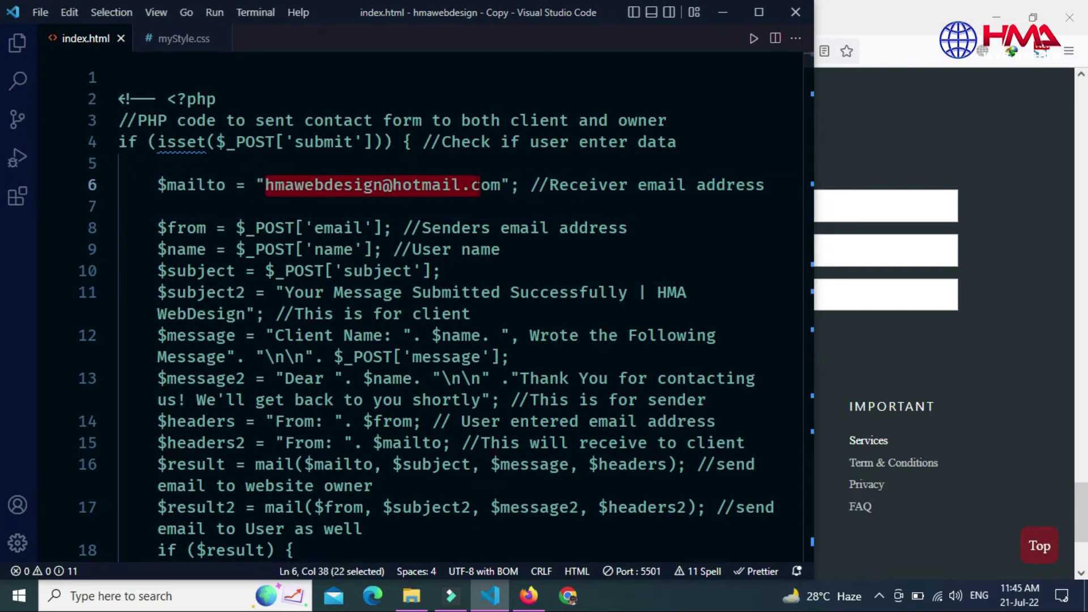
{"action": "left_click", "coordinate": [480, 185]}
{"action": "left_click", "coordinate": [548, 185]}
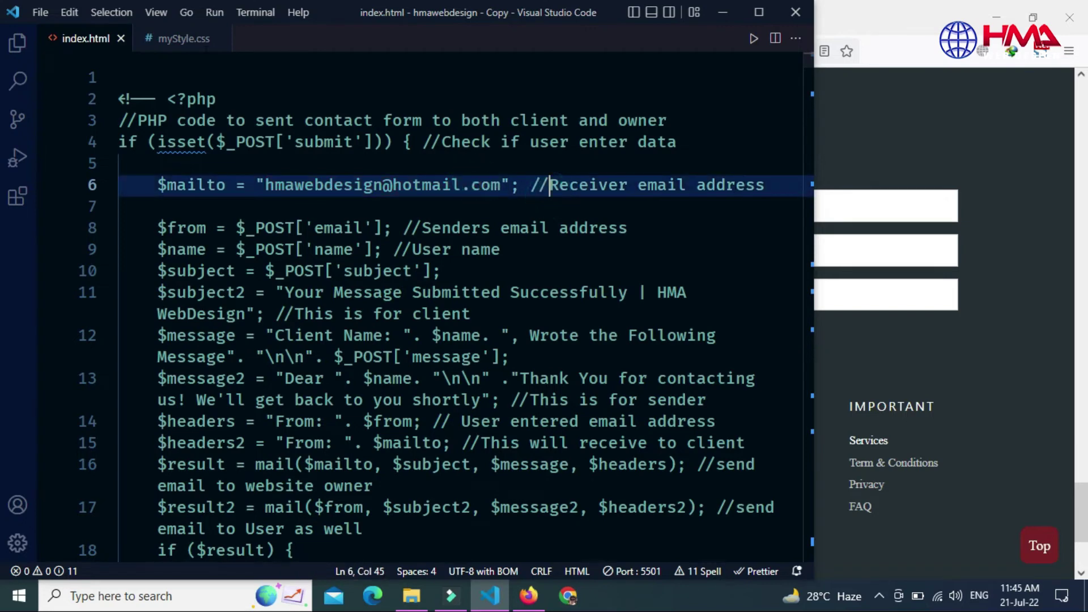
{"action": "left_click", "coordinate": [17, 49]}
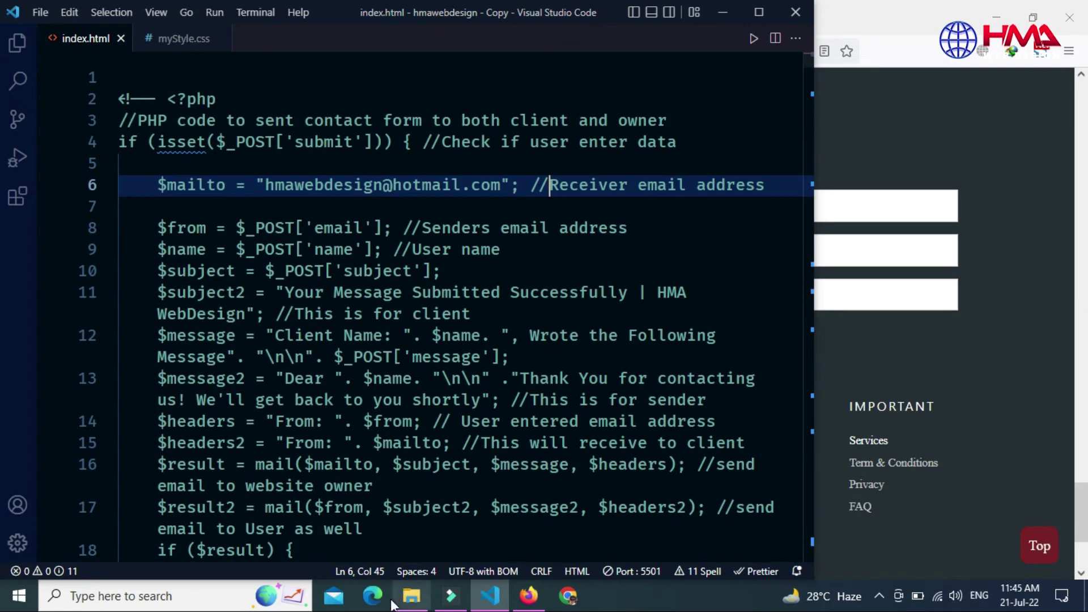
- In File Explorer, select and deselect the nine items of the hmawebdesign - Copy folder
{"action": "left_click", "coordinate": [412, 598]}
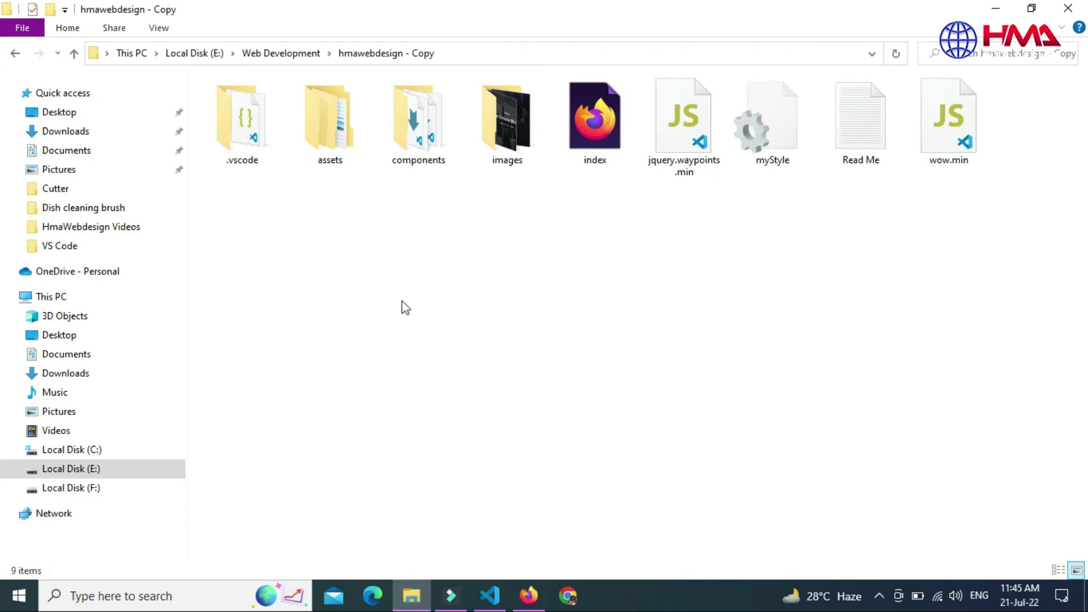
{"action": "left_click_drag", "start_coordinate": [242, 202], "coordinate": [967, 79]}
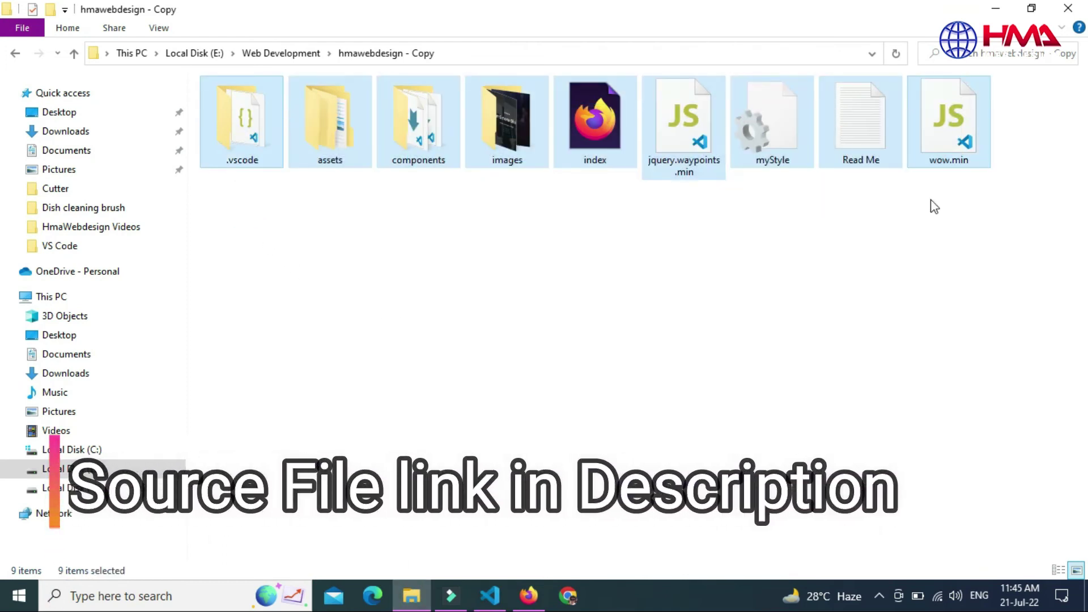
{"action": "left_click", "coordinate": [913, 245]}
{"action": "left_click", "coordinate": [615, 257]}
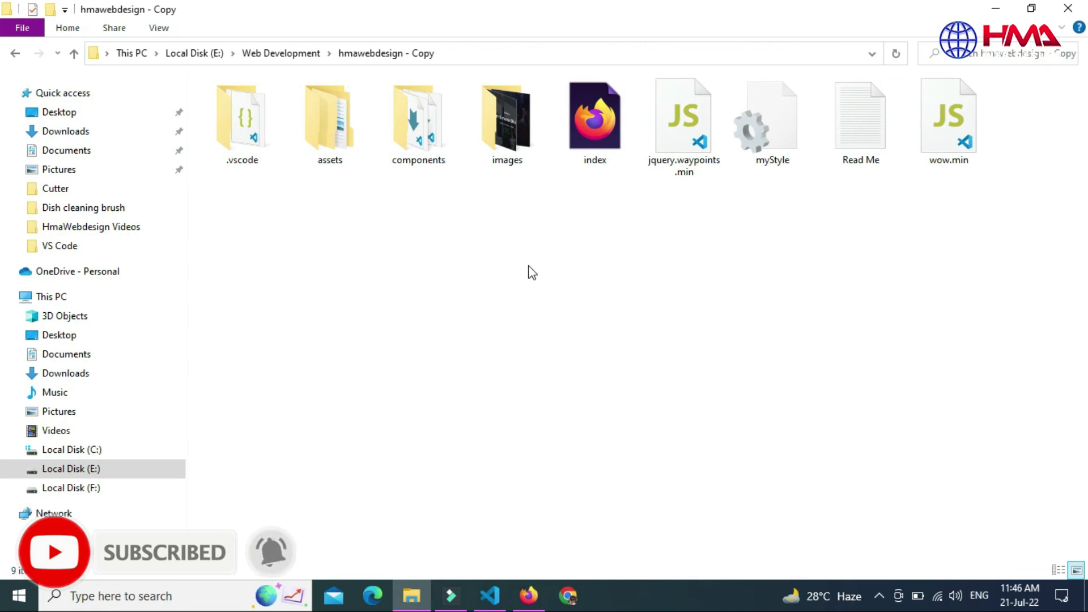
{"action": "left_click_drag", "start_coordinate": [275, 227], "coordinate": [807, 127]}
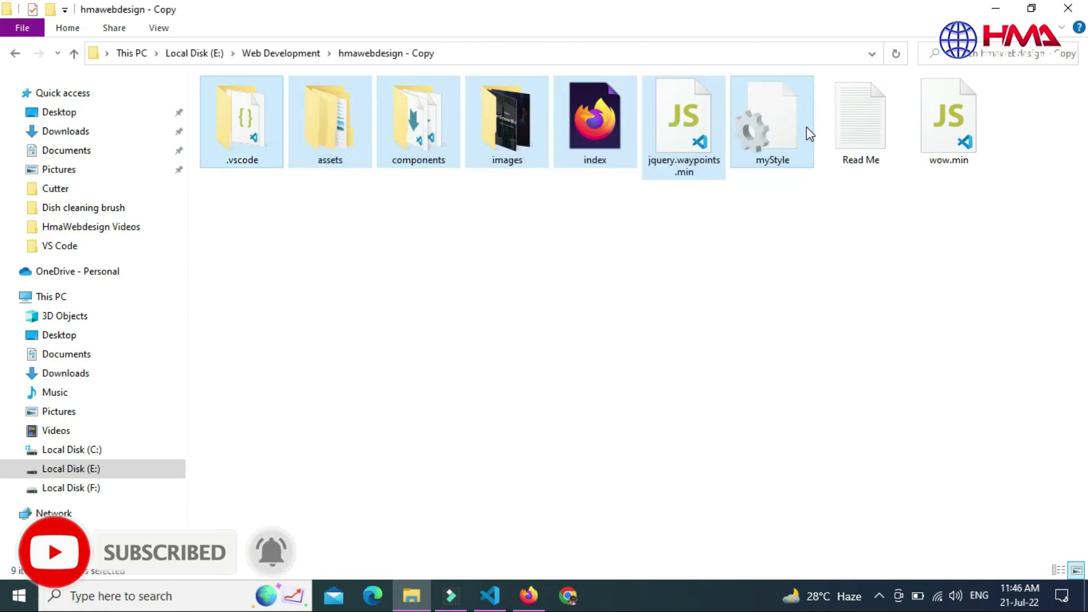
{"action": "left_click", "coordinate": [883, 272]}
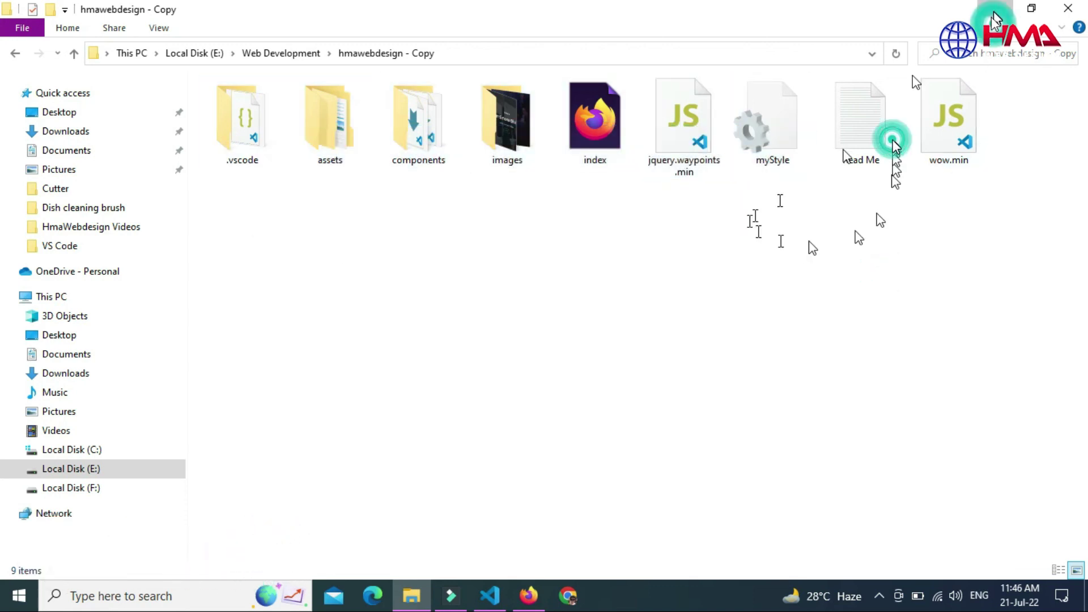